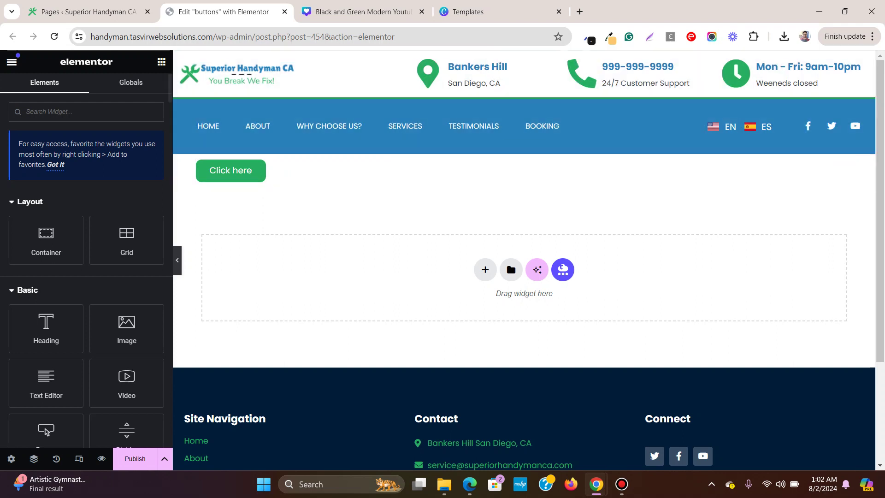
Step: Drop a second default Click here button directly below the first one on the canvas
drag(46, 430, 287, 181)
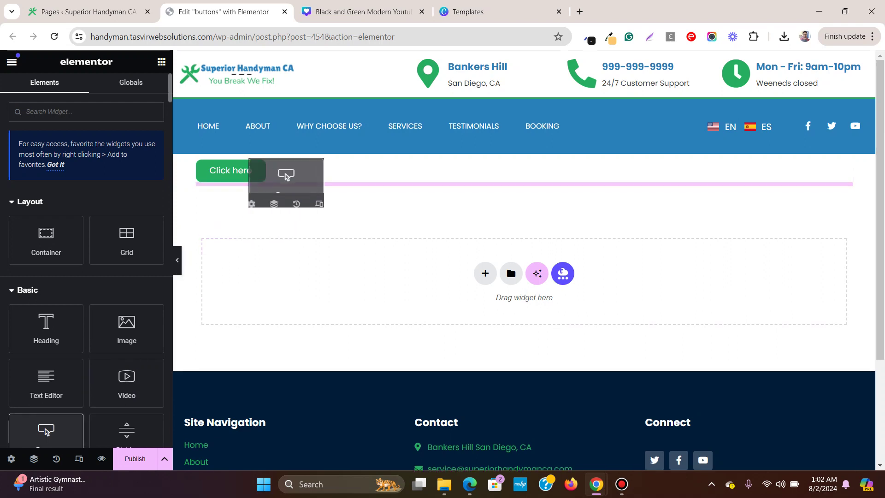
drag(46, 431, 287, 181)
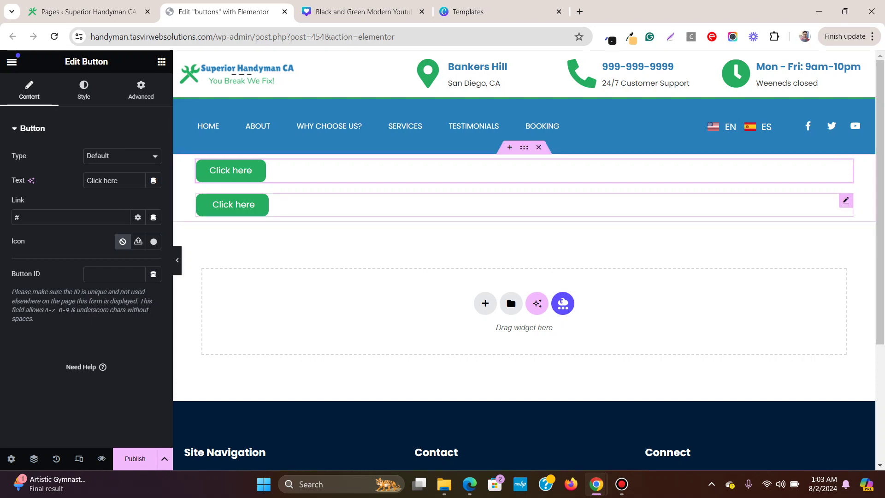
Step: Delete both Click here buttons from the top container via their context menus
right_click(747, 166)
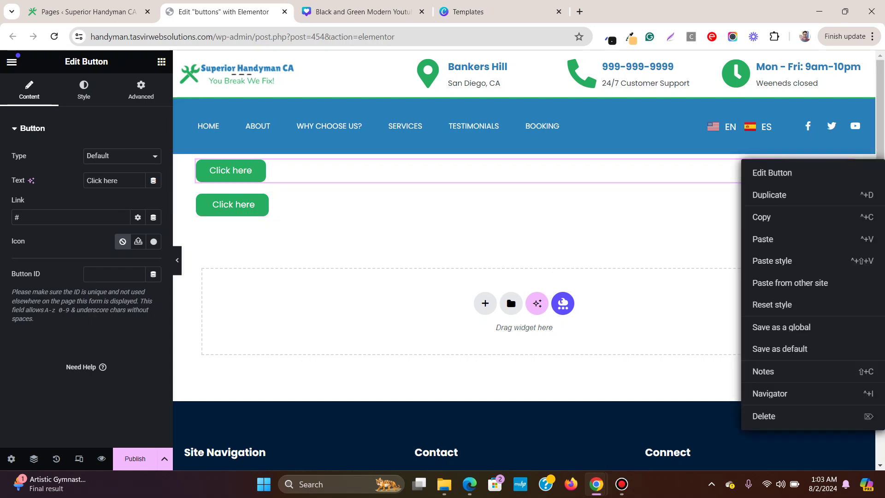
click(763, 415)
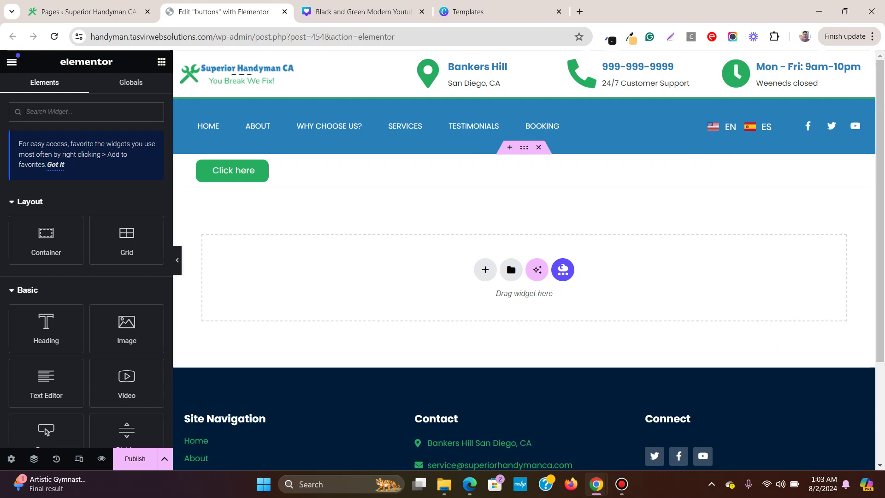
right_click(744, 164)
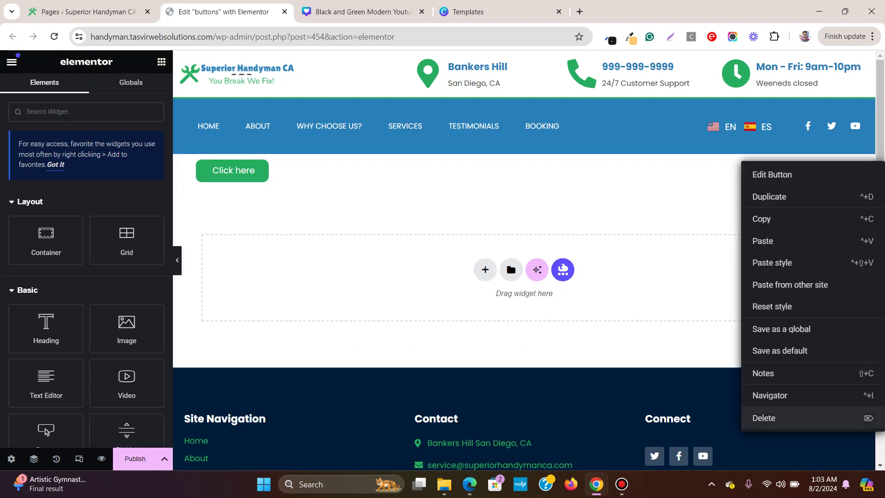
click(760, 417)
scroll(46, 432, down, 1)
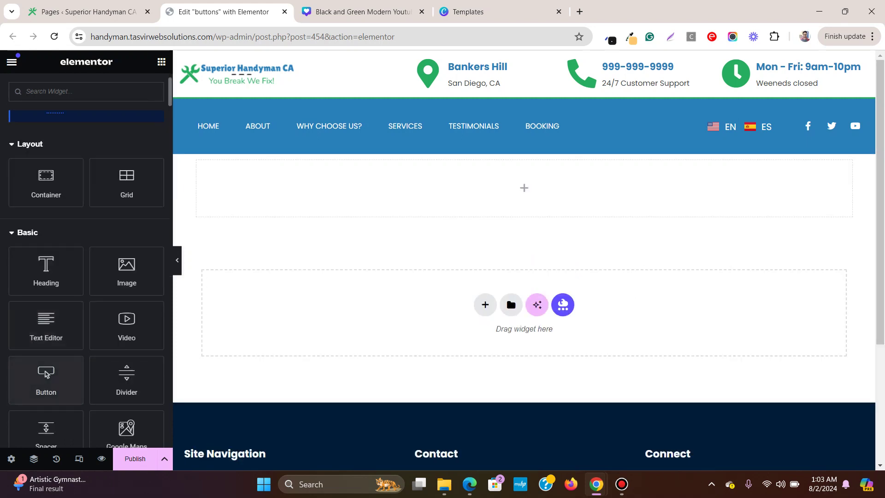
drag(46, 377, 345, 188)
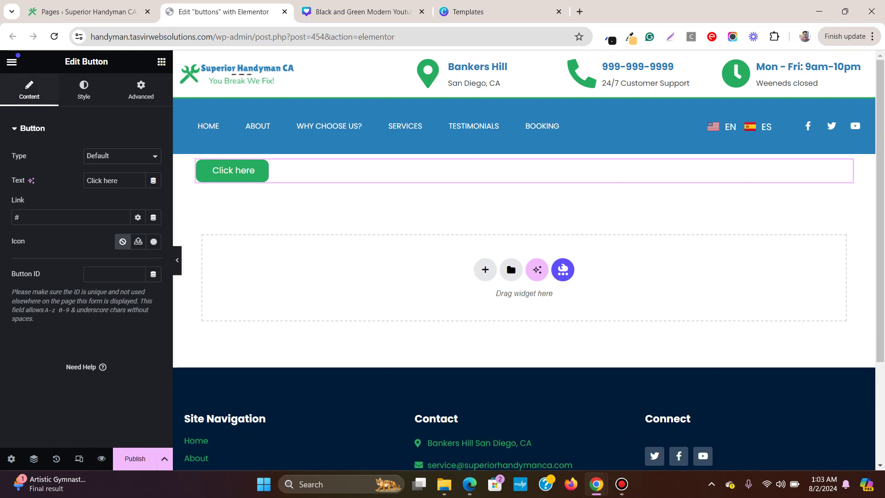
Step: Go to Site Settings > Buttons from the editor's hamburger menu
click(11, 61)
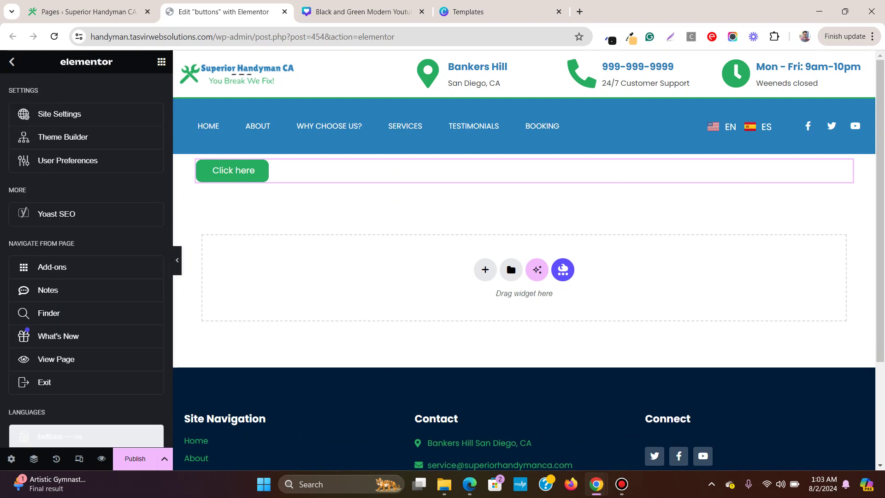
click(59, 114)
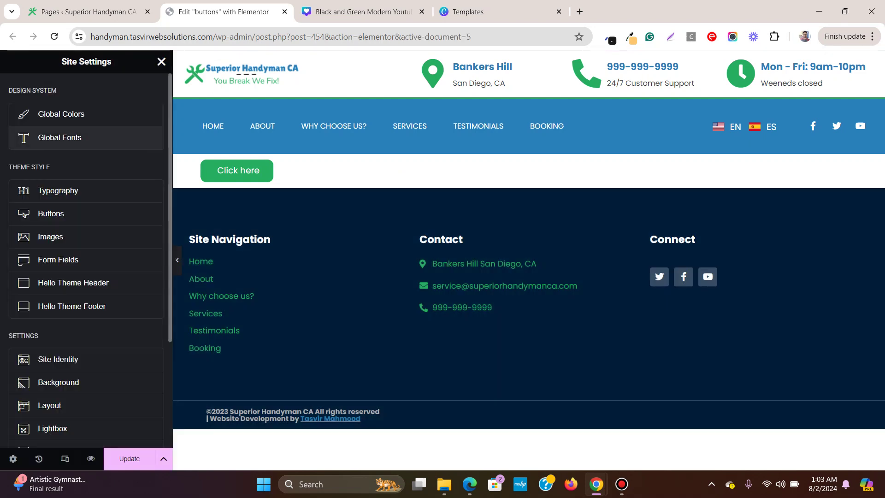
click(40, 211)
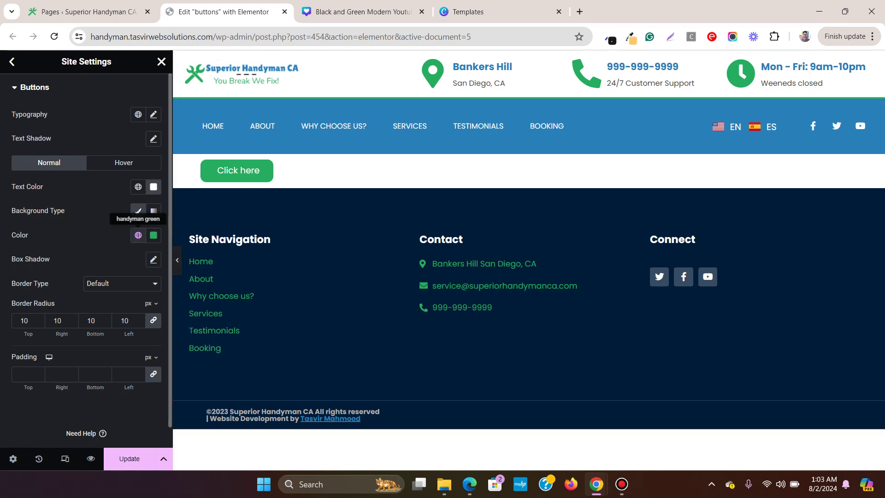
Step: Set the button background to the Handyman blue global colour and Border Radius to 1000 px
click(138, 235)
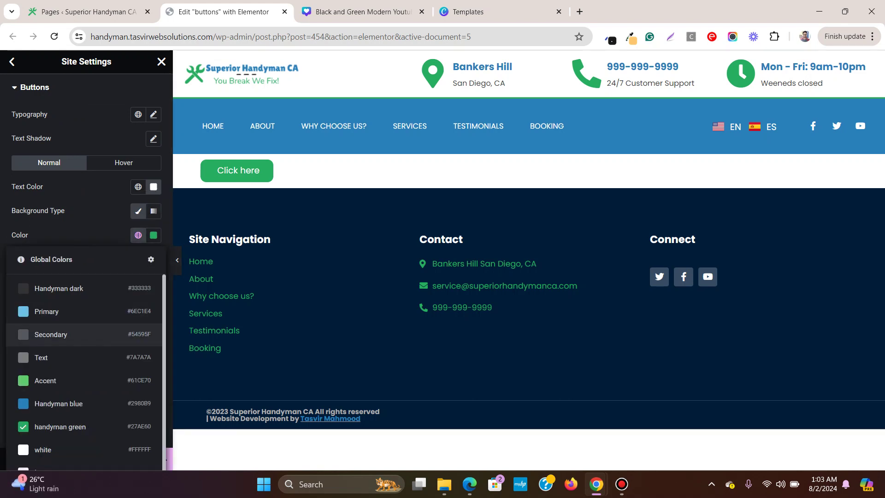
click(124, 162)
click(24, 320)
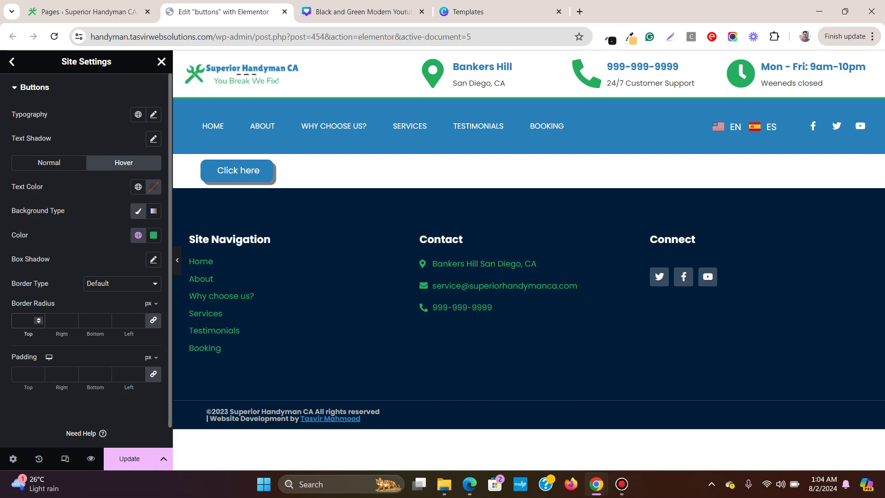
text(1000)
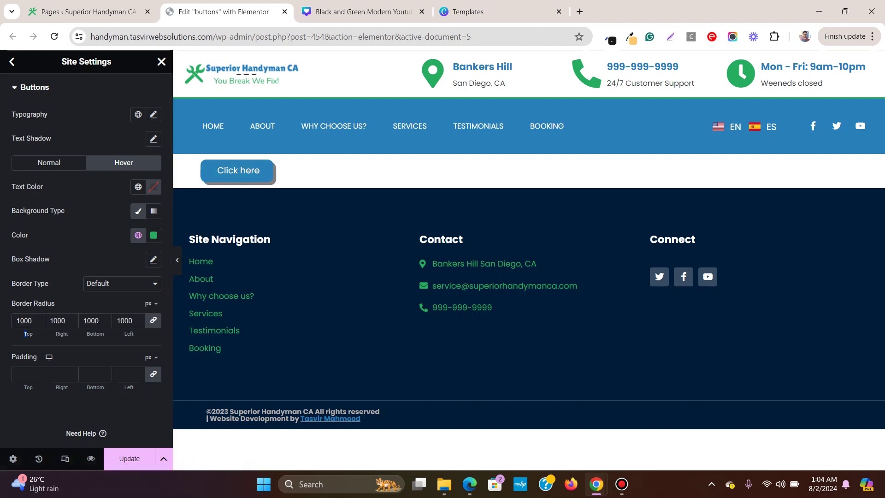
click(49, 162)
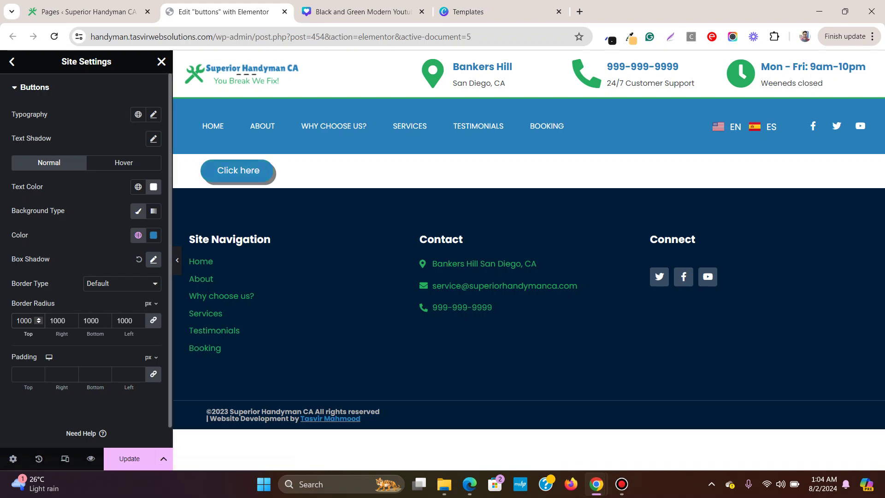
Step: In button Typography, try Poppins and Times New Roman, then set weight Bold and Transform Uppercase
click(154, 115)
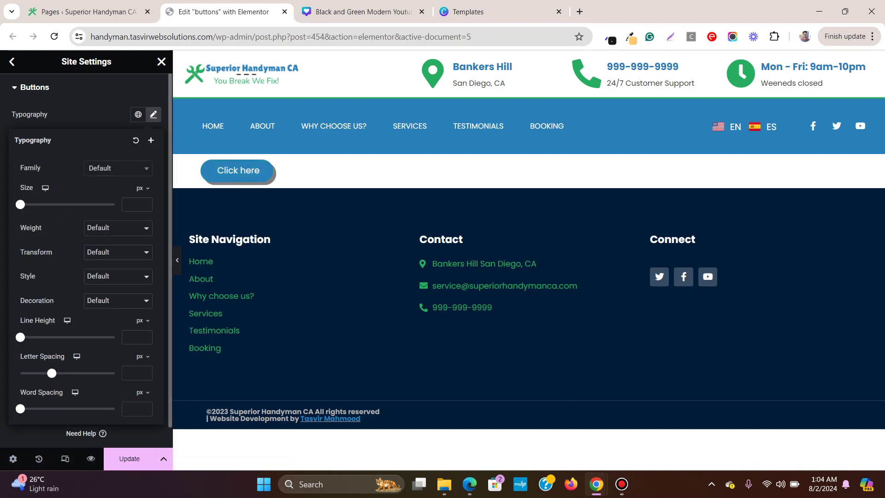
click(118, 168)
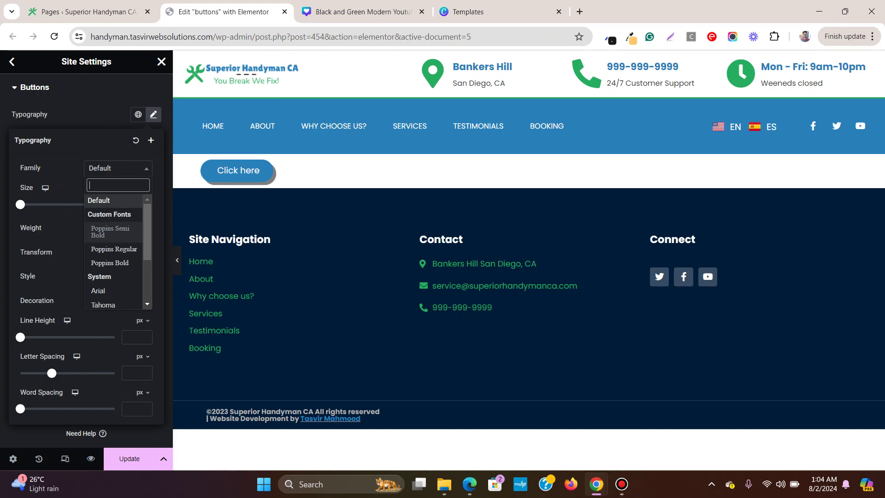
click(111, 232)
click(117, 168)
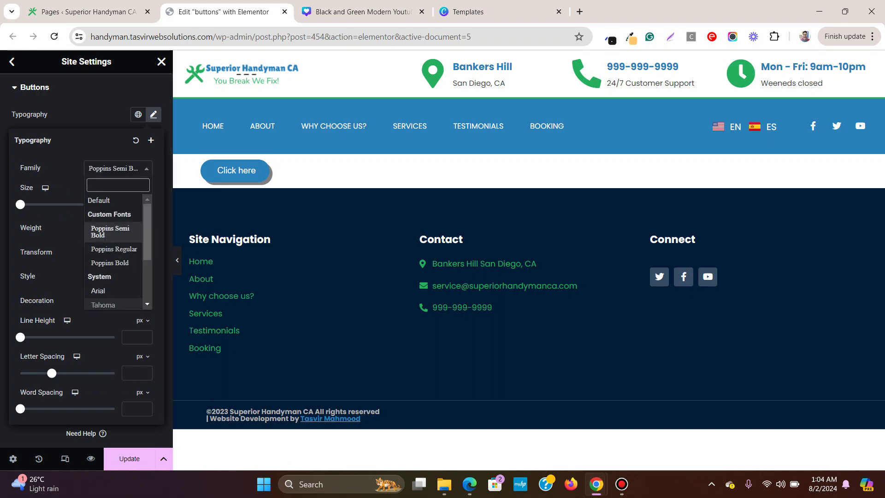
scroll(114, 287, down, 2)
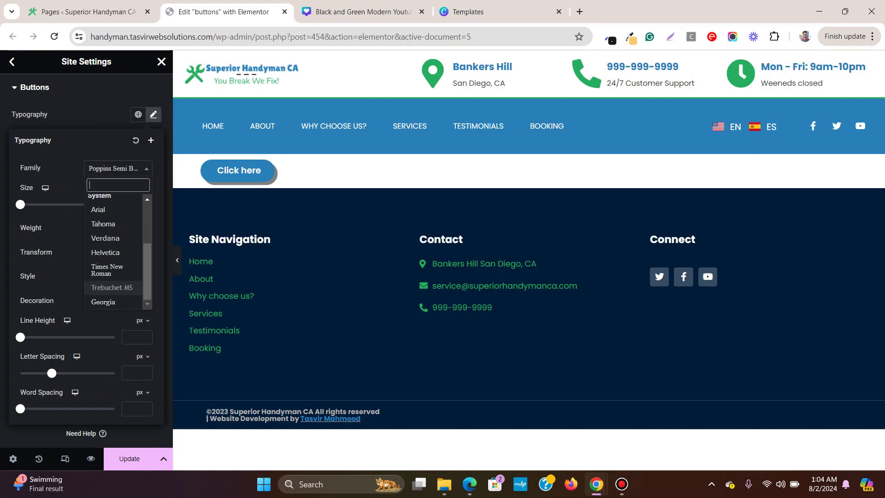
scroll(114, 239, up, 2)
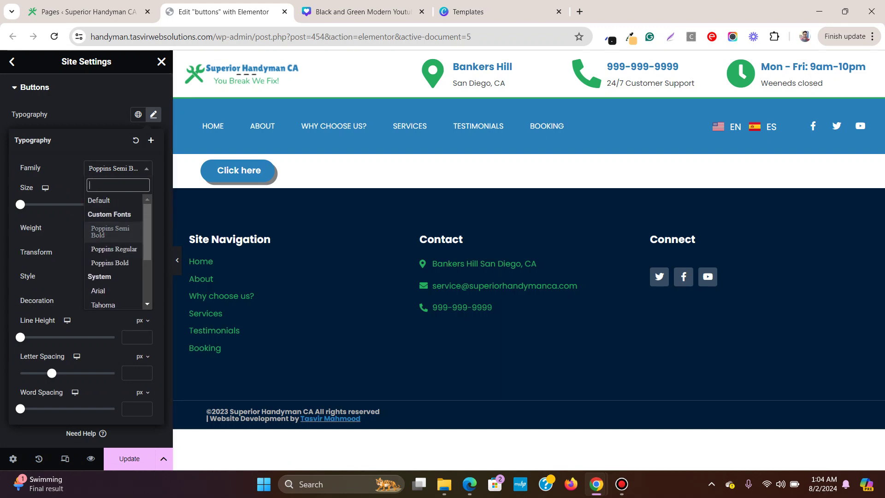
scroll(115, 239, down, 2)
scroll(115, 291, up, 2)
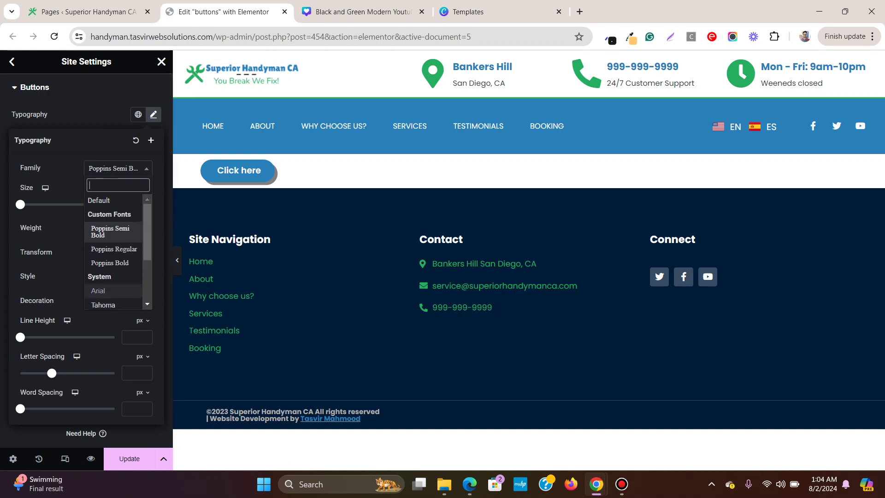
scroll(114, 252, down, 2)
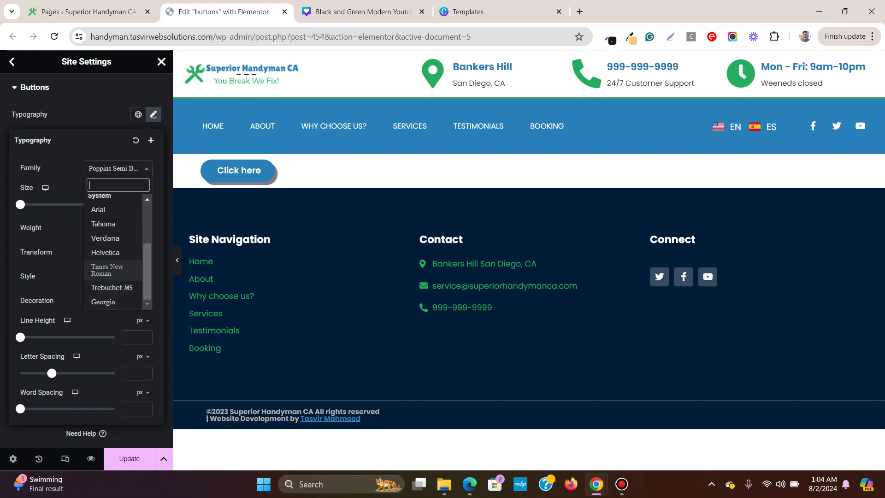
click(107, 270)
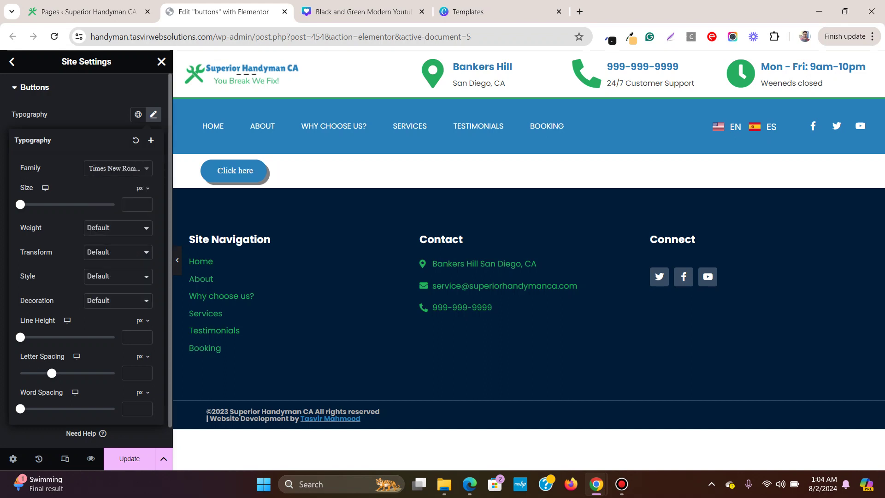
click(117, 227)
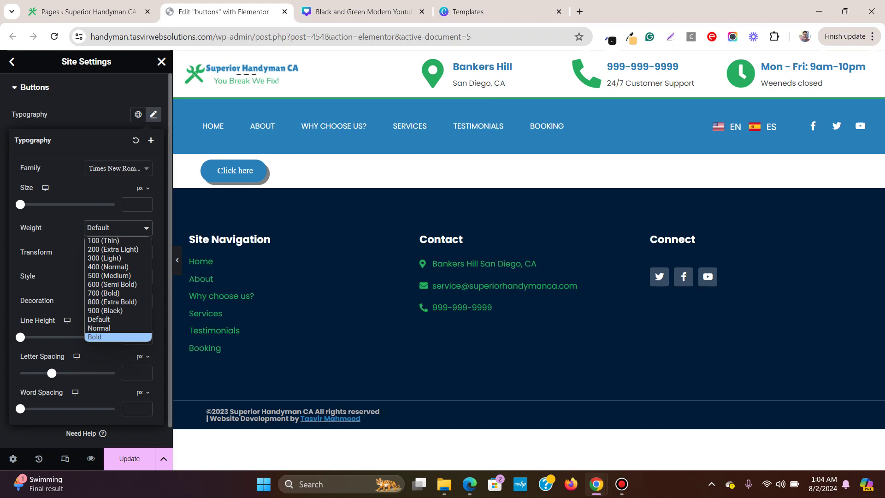
click(111, 336)
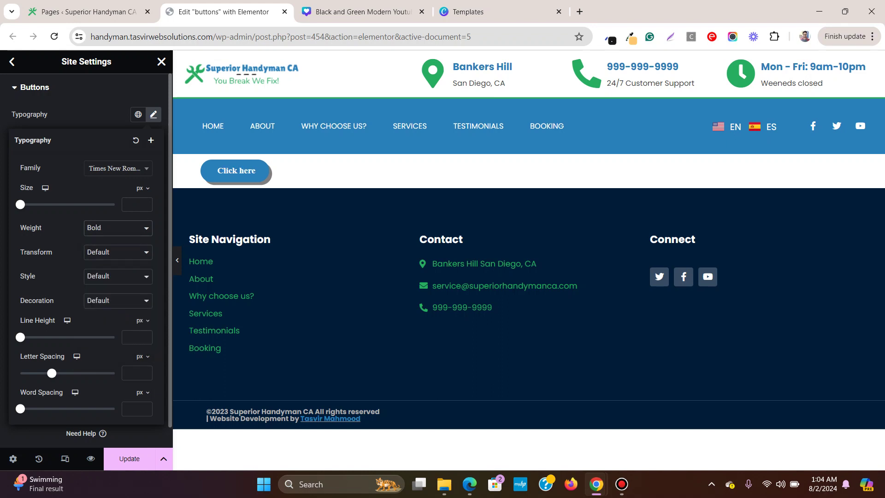
click(118, 252)
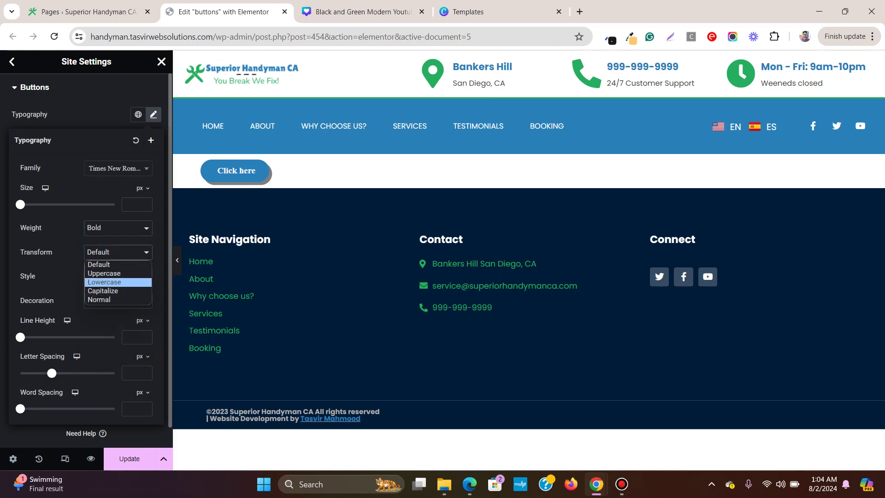
click(104, 273)
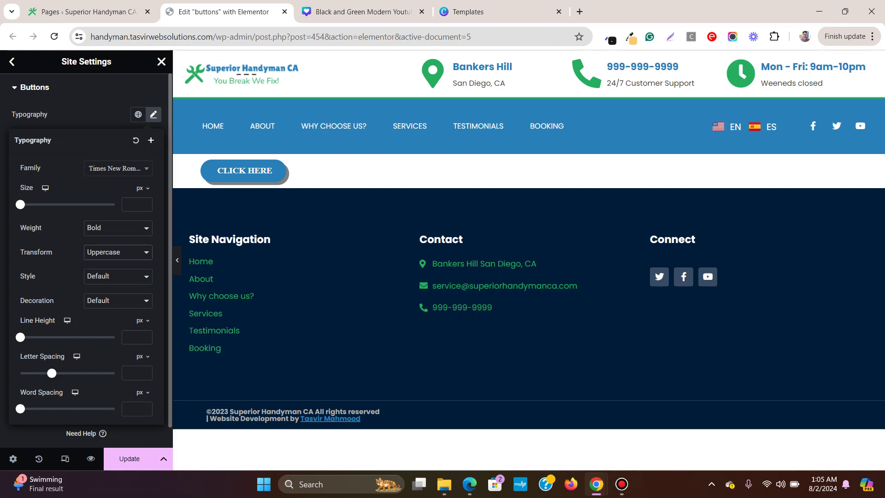
Step: Try Verdana, settle on Helvetica with a letter spacing of 2, and close the typography popover
drag(51, 372, 75, 372)
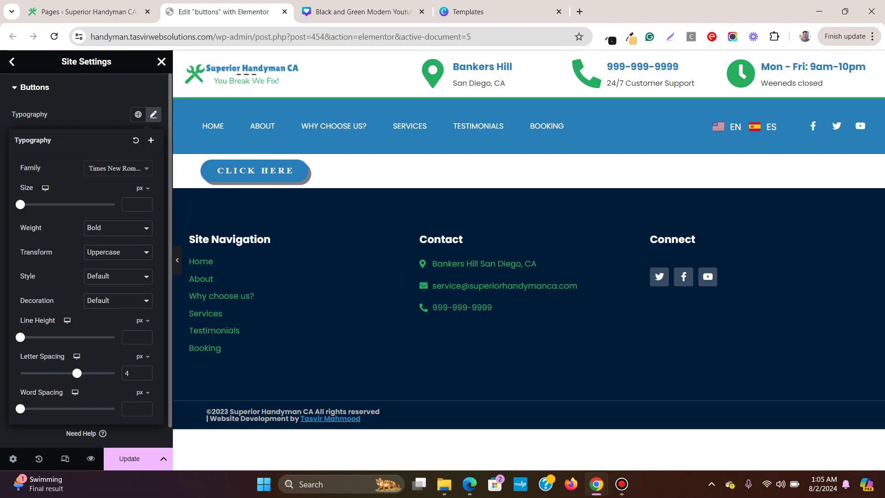
drag(74, 373, 73, 373)
click(117, 169)
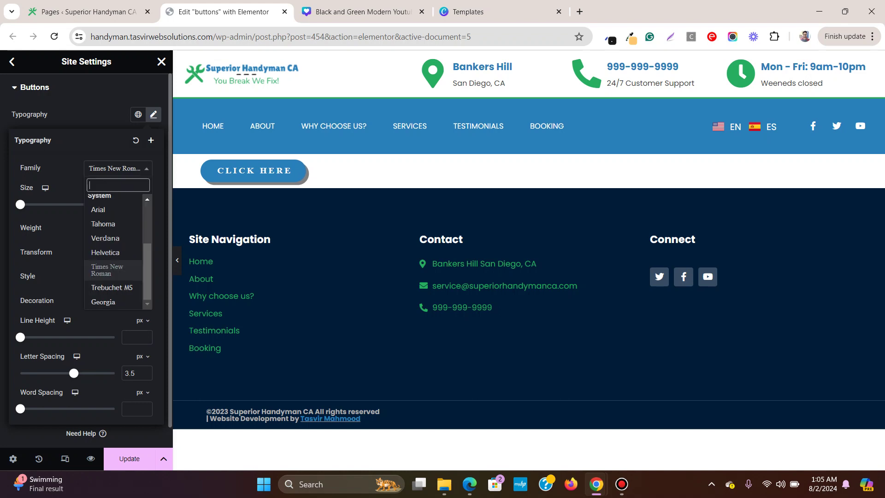
click(103, 237)
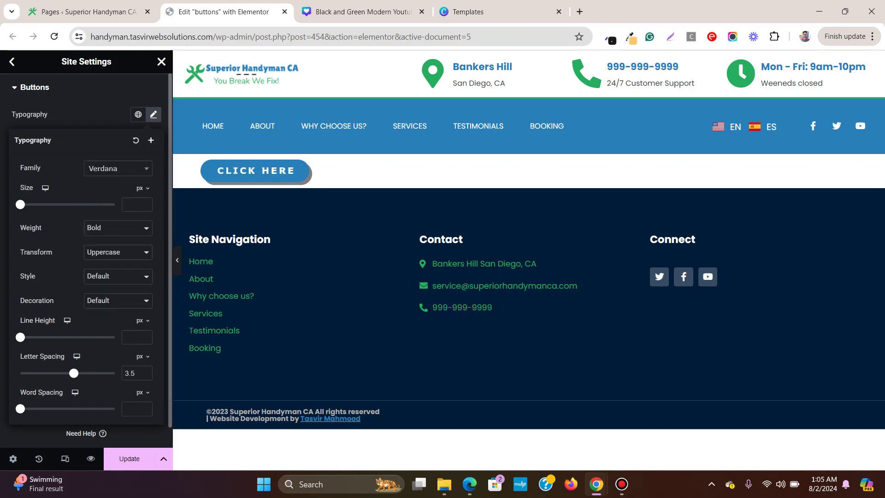
click(118, 167)
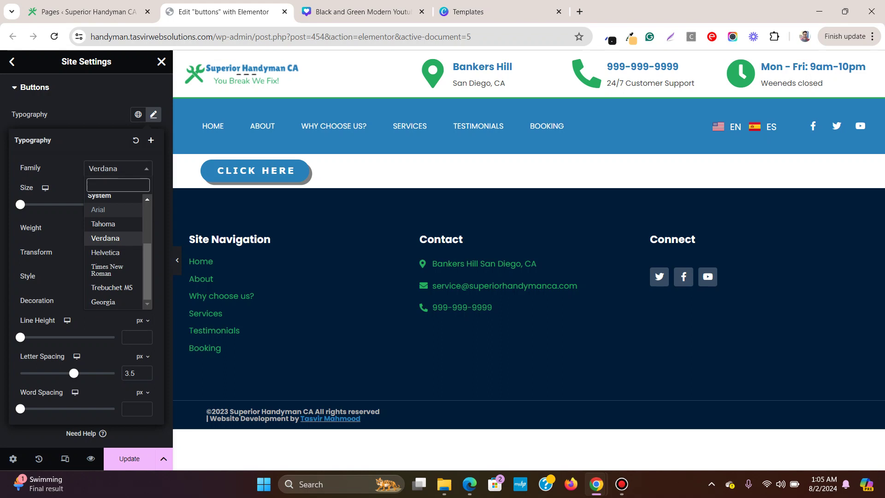
scroll(115, 249, up, 3)
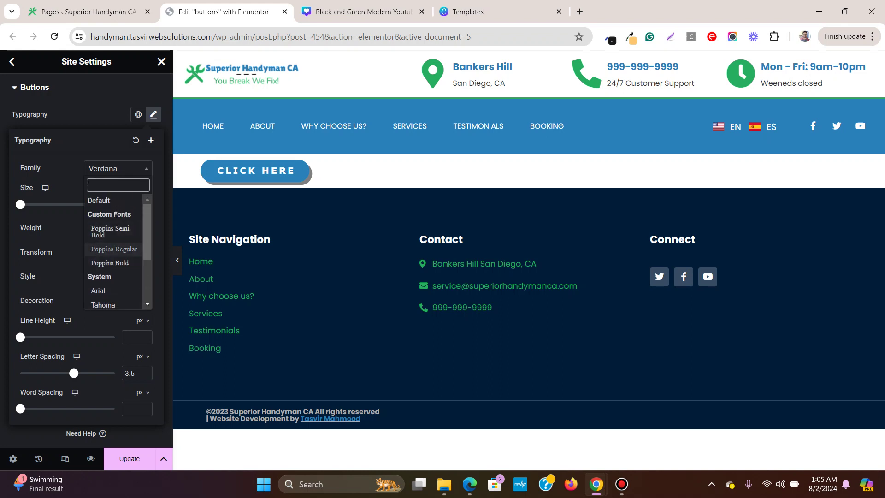
scroll(114, 248, down, 1)
scroll(115, 249, down, 1)
scroll(114, 249, down, 1)
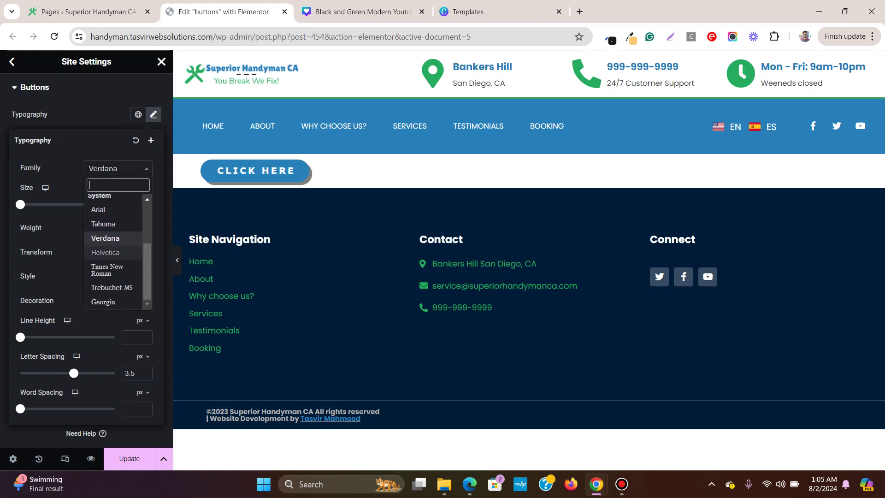
click(105, 252)
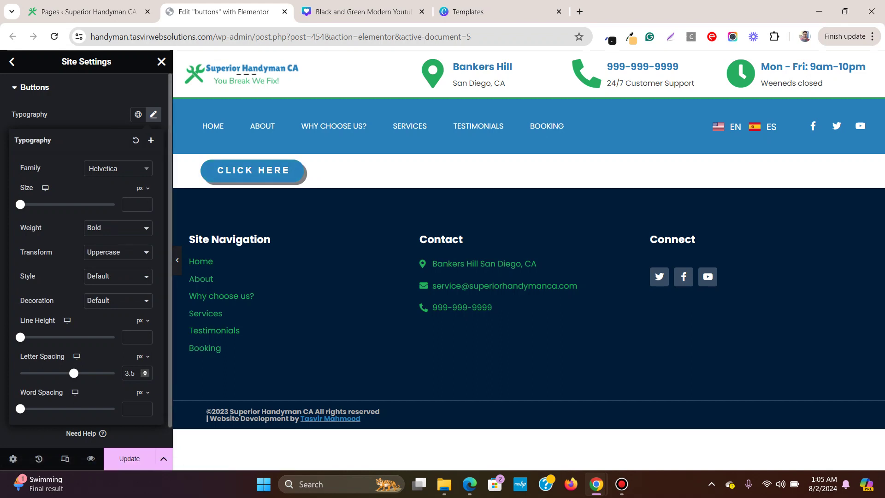
drag(73, 373, 66, 373)
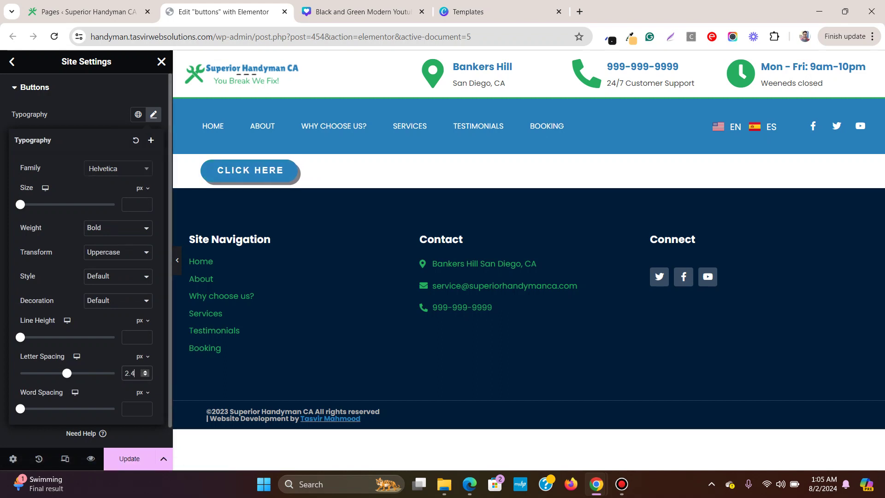
key(BackSpace)
key(BackSpace)
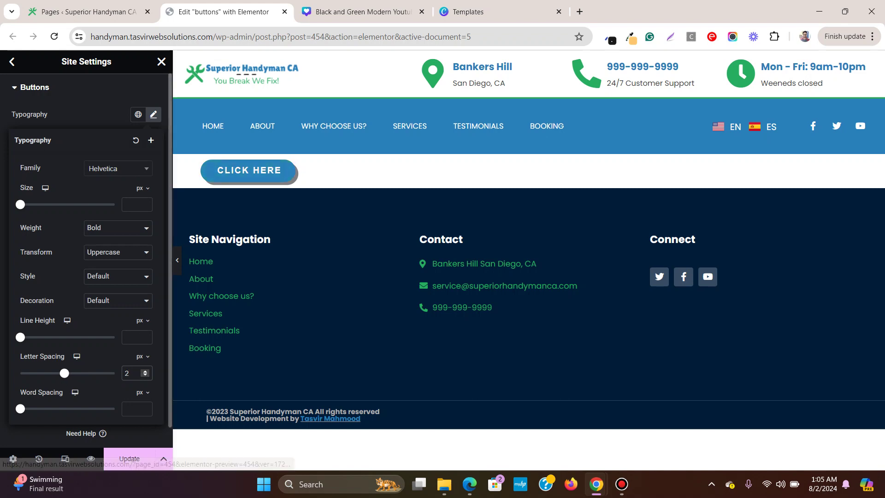
key(Escape)
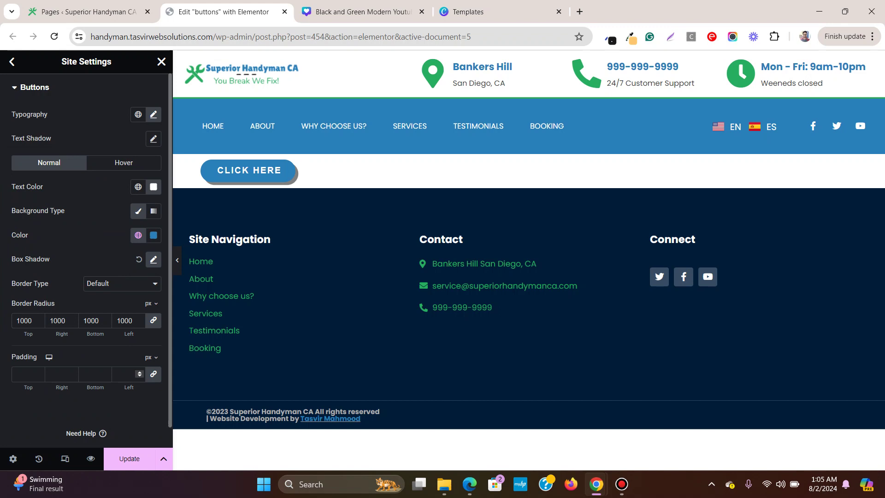
Step: Unlink the Padding values and enter Top 20, Bottom 20, Right 50, Left 50
click(139, 373)
text(0)
click(23, 373)
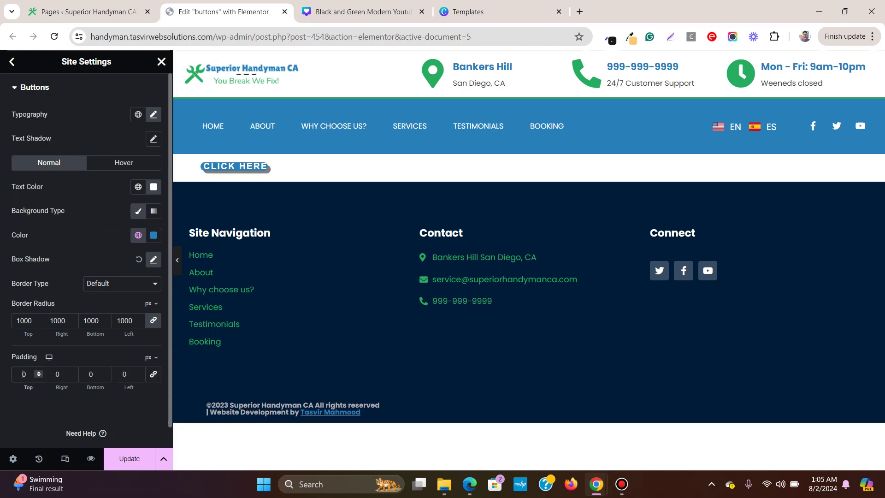
text(2)
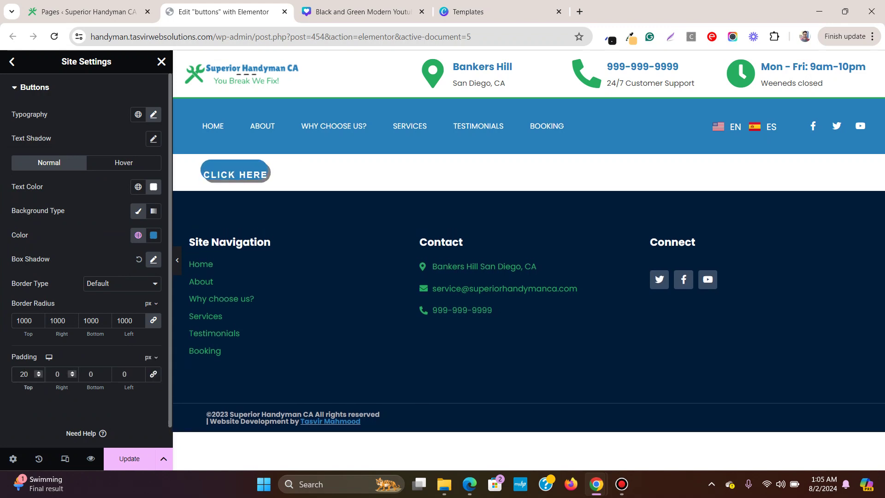
click(91, 373)
text(2)
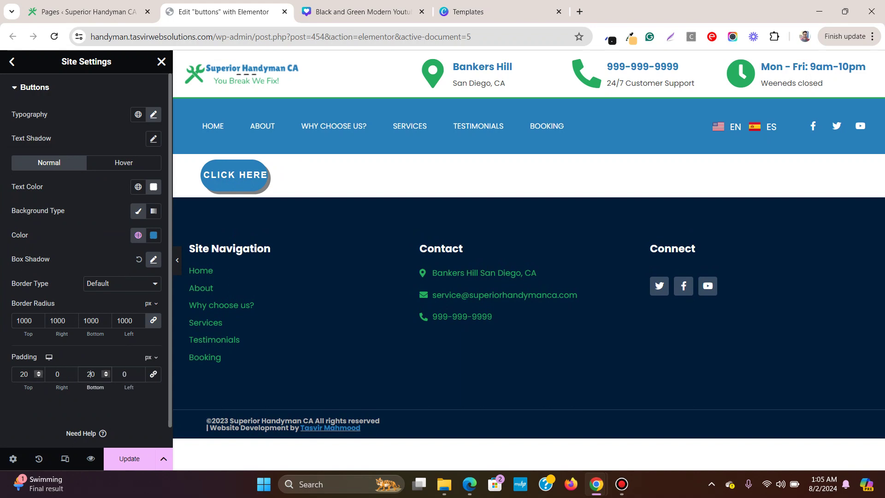
click(57, 374)
text(5)
click(124, 373)
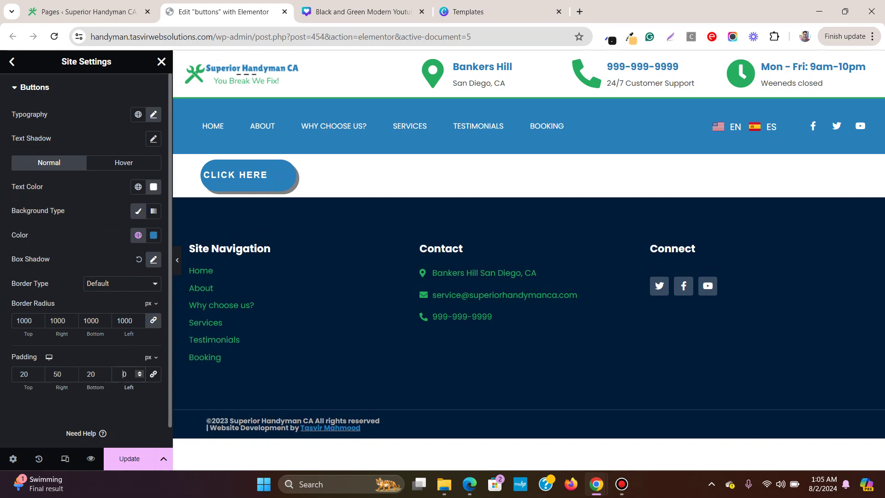
text(5)
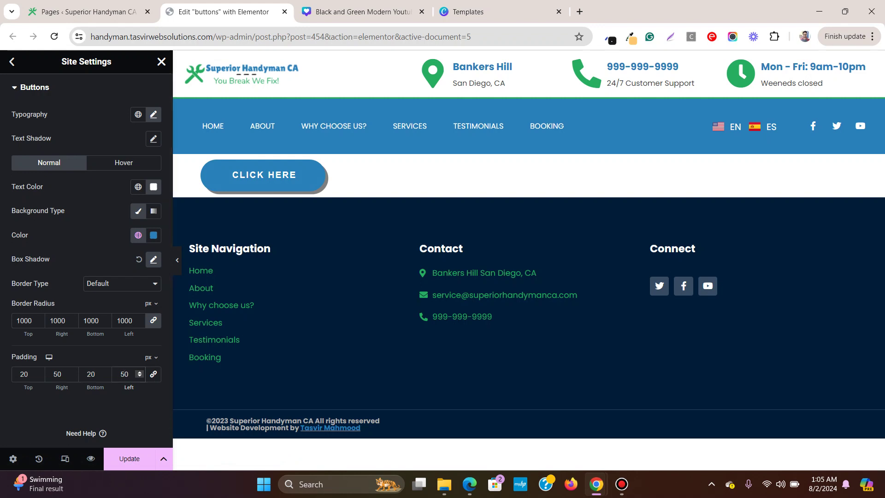
Step: Update the site settings, return to the page editor and drop a new button below the existing one
click(12, 62)
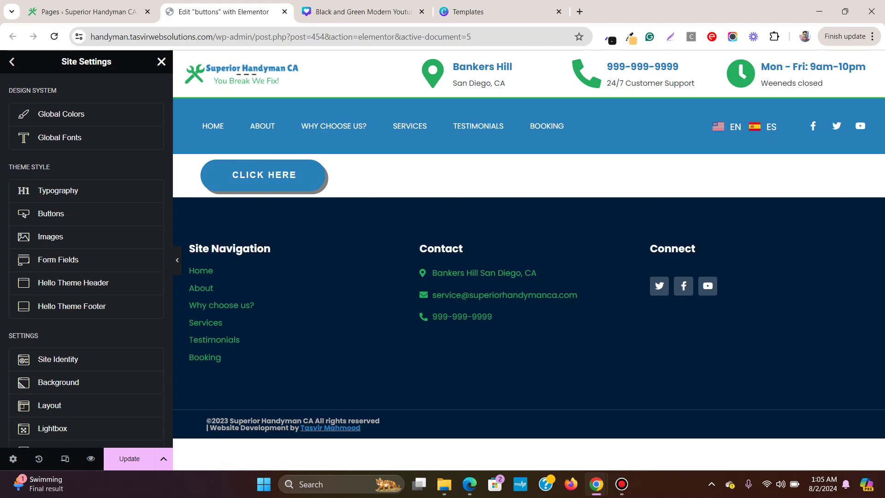
click(129, 458)
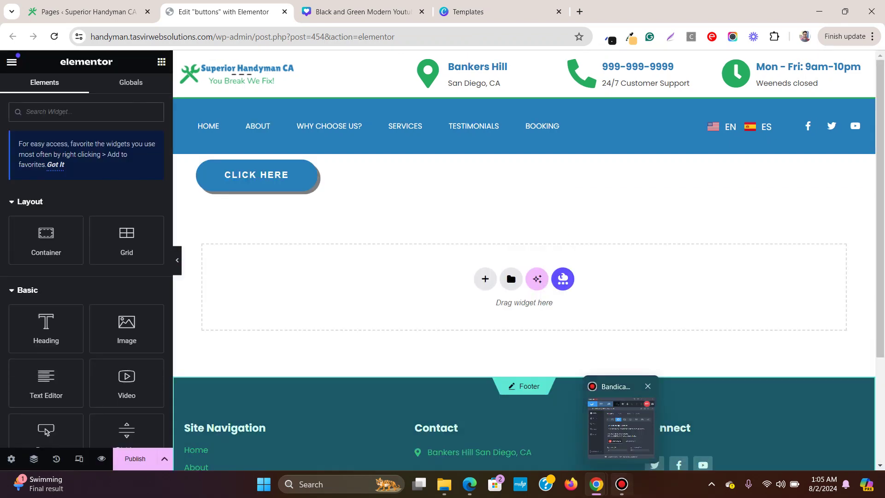
scroll(47, 374, down, 1)
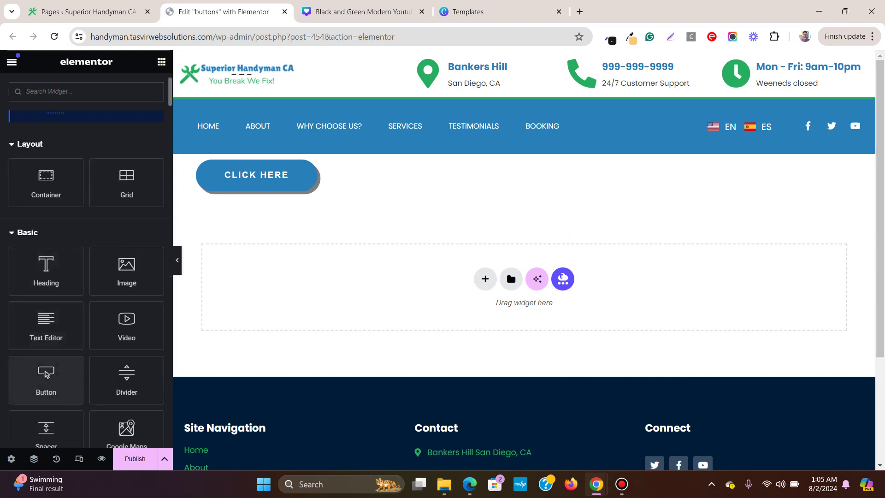
drag(46, 374, 298, 190)
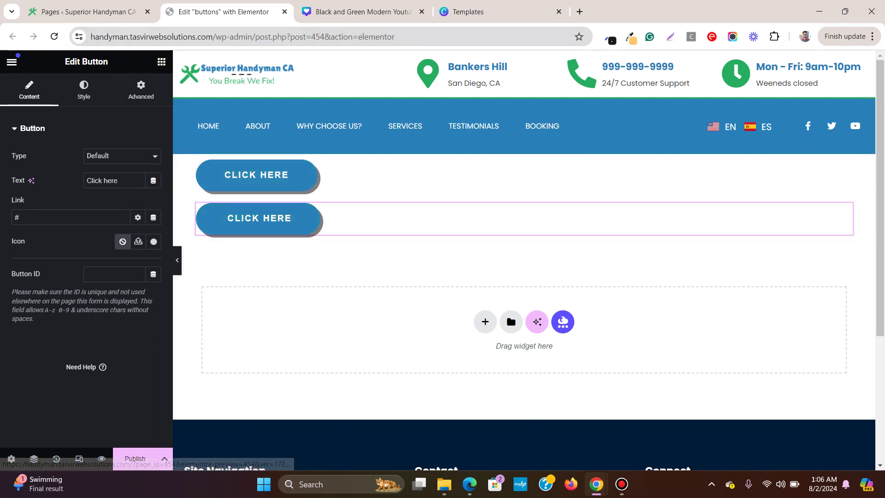
Step: From the Elements panel, drop a third Button widget below the second; it inherits the blue pill style
click(161, 62)
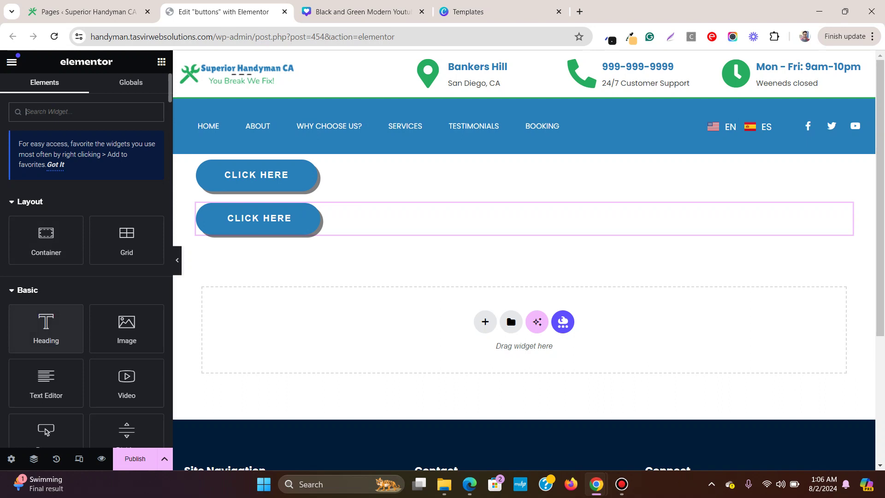
scroll(46, 325, down, 2)
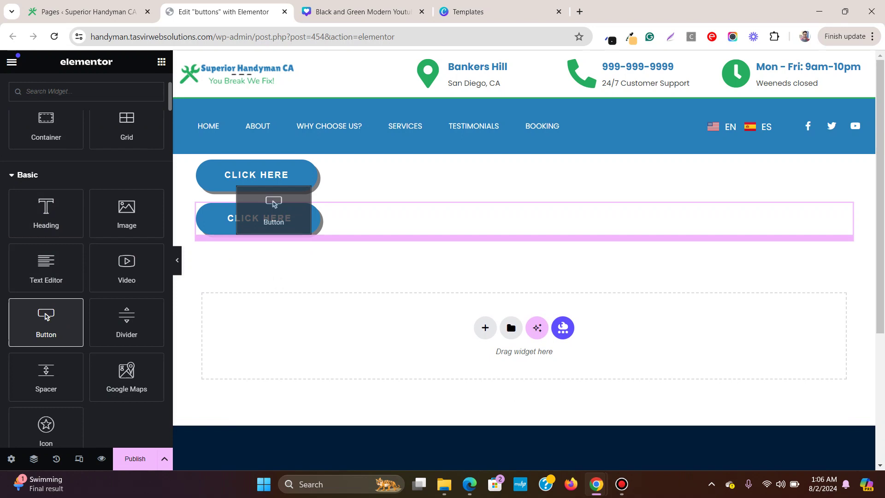
drag(45, 315, 271, 235)
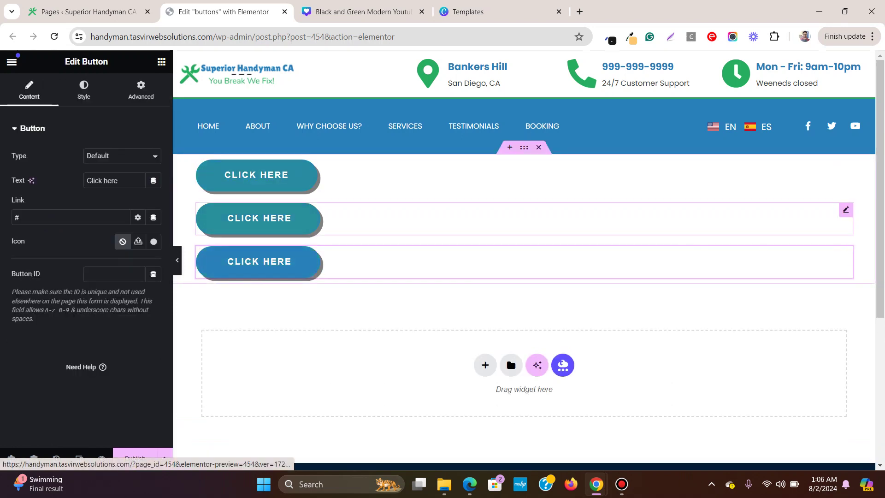